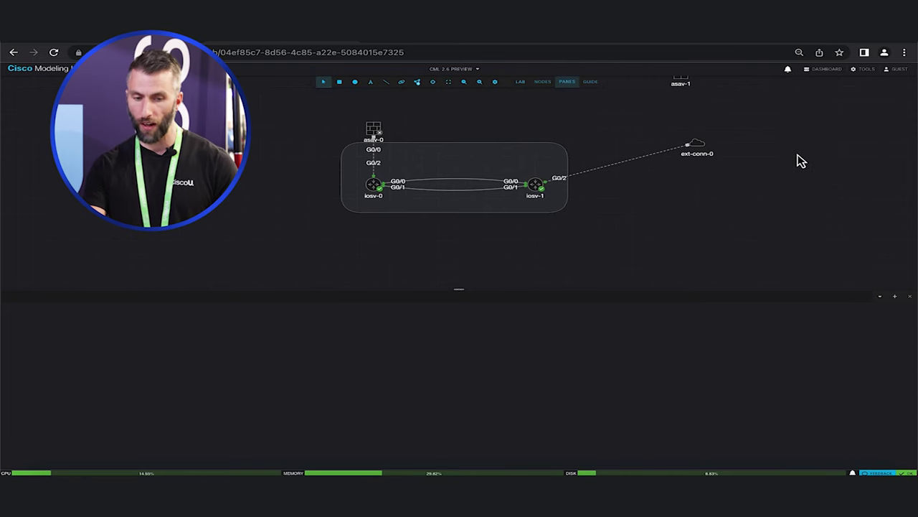
Drop a new ASAv node, asav-2, onto the canvas, then review iosv-1's settings and connectivity.
click(418, 82)
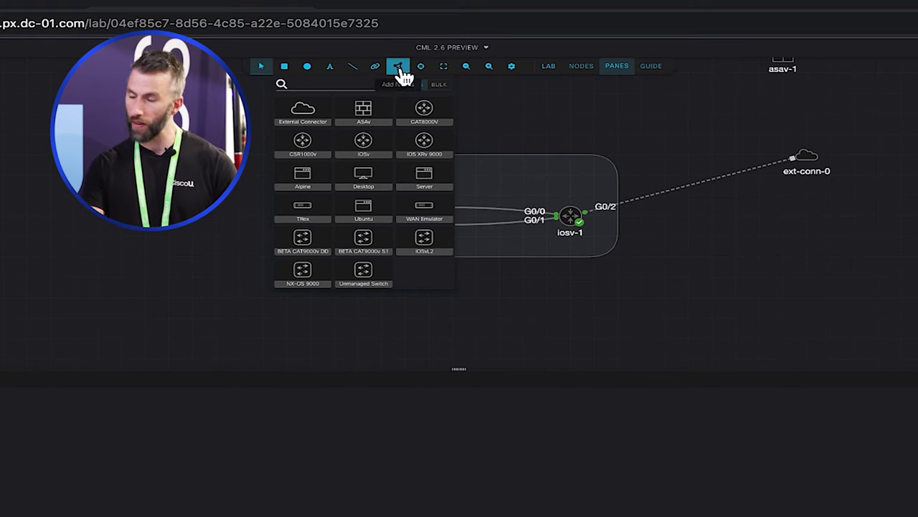
drag(387, 109, 610, 117)
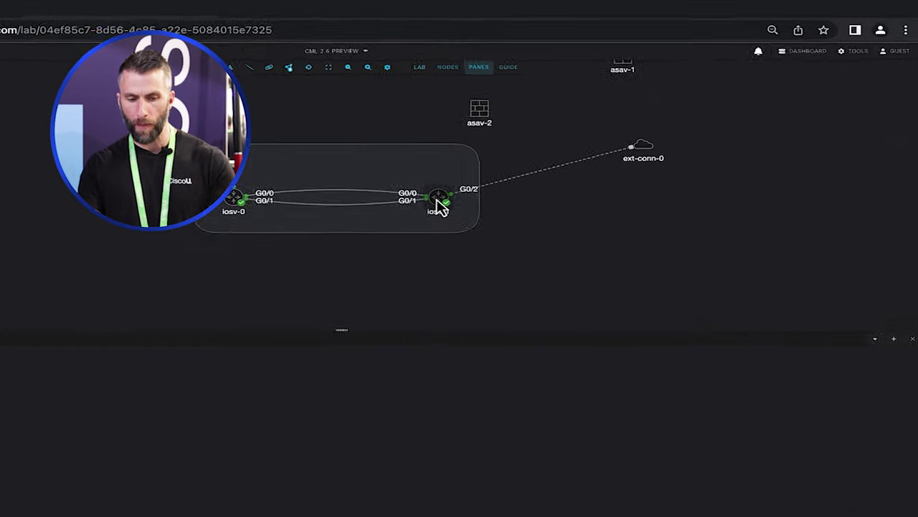
click(536, 185)
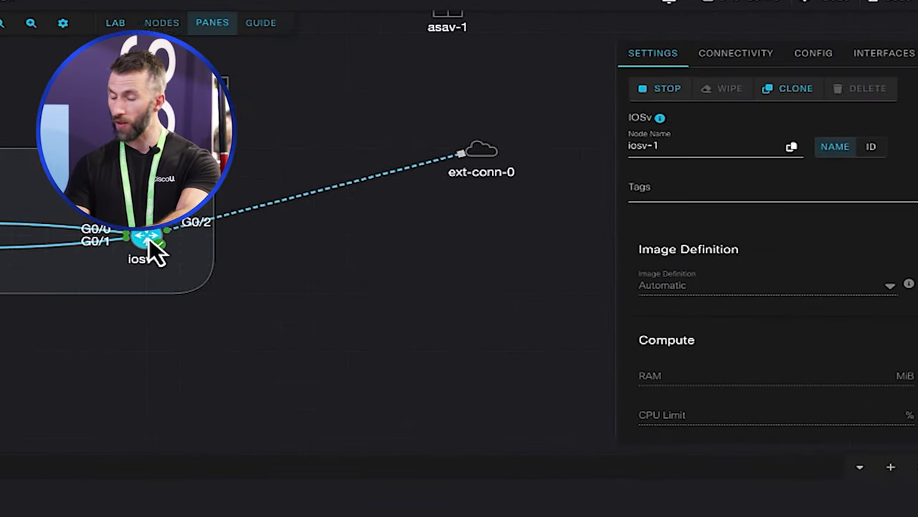
click(650, 92)
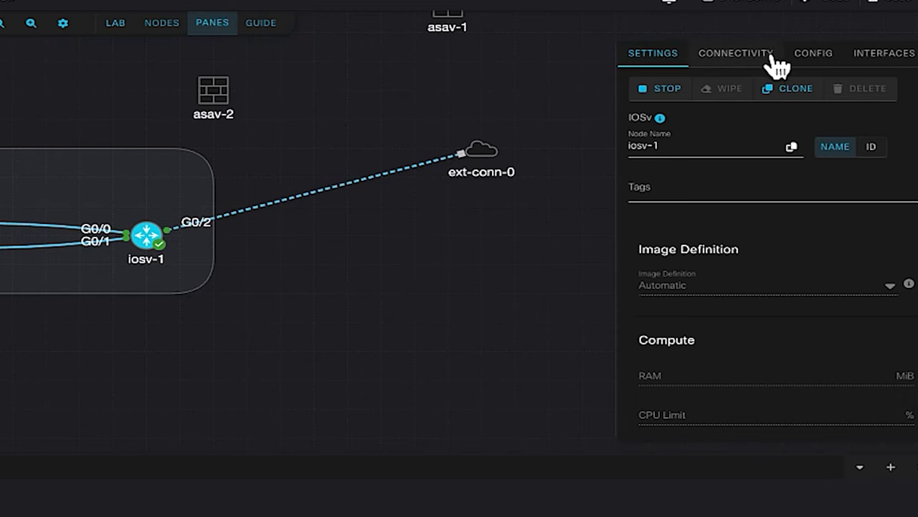
click(739, 55)
click(654, 54)
click(350, 236)
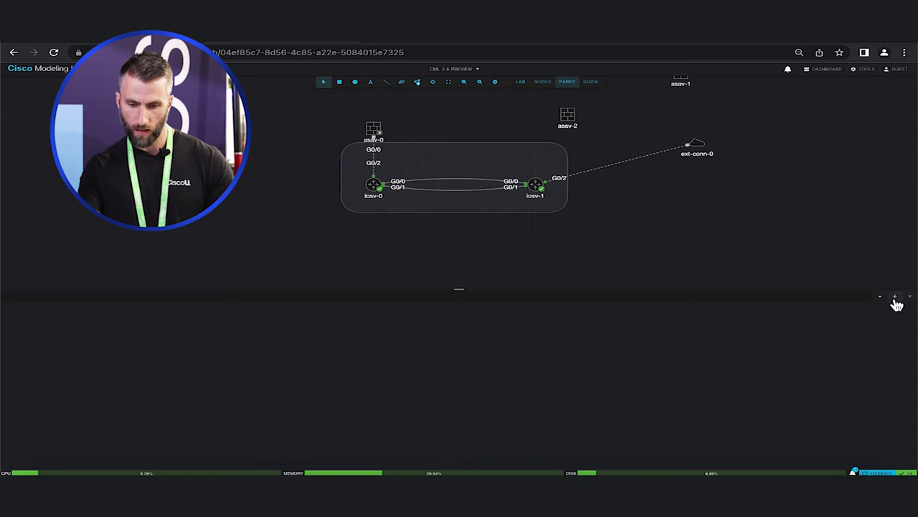
Split the bottom area into two side-by-side panes, leaving the left pane active.
click(894, 297)
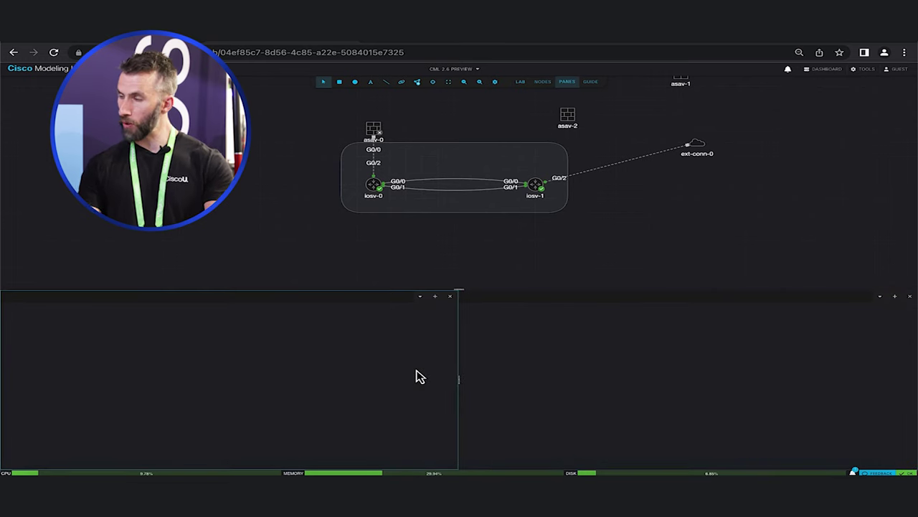
click(576, 367)
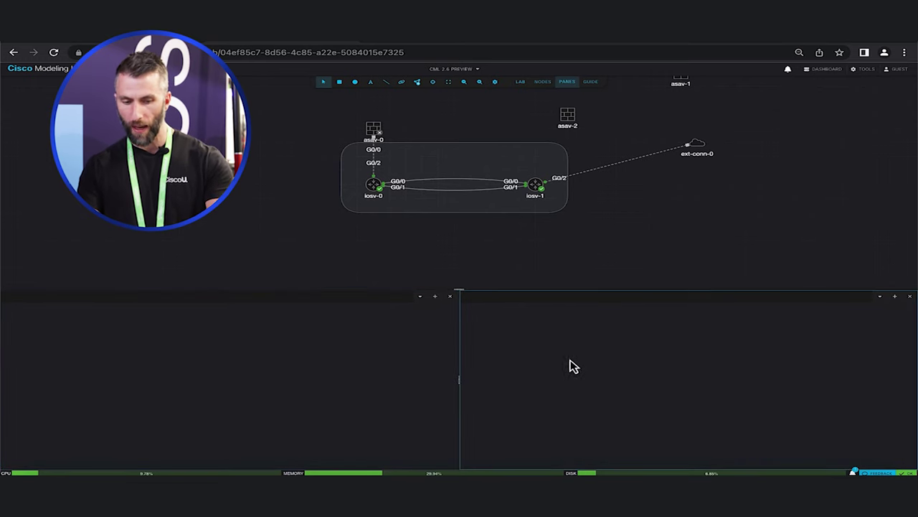
click(402, 364)
Open console tabs for routers iosv-0 and iosv-1, moving the iosv-1 console tab.
drag(360, 250, 569, 166)
right_click(540, 188)
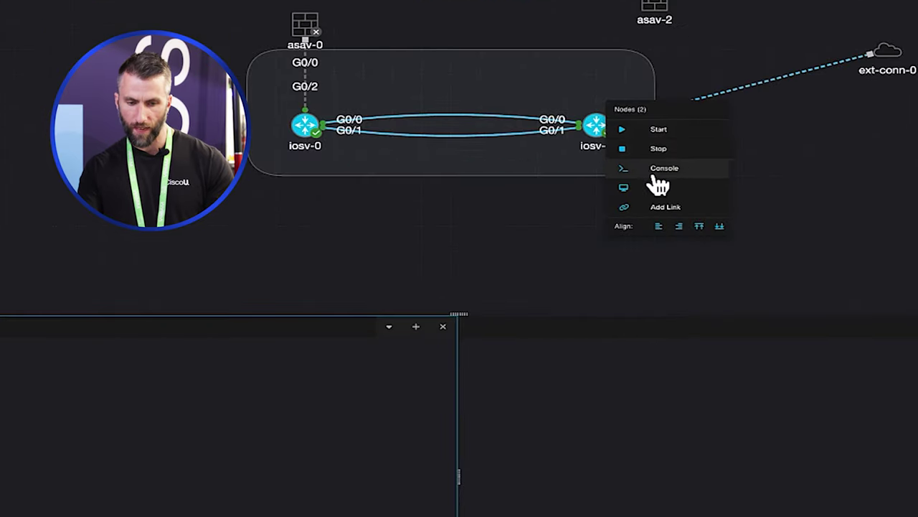
click(650, 171)
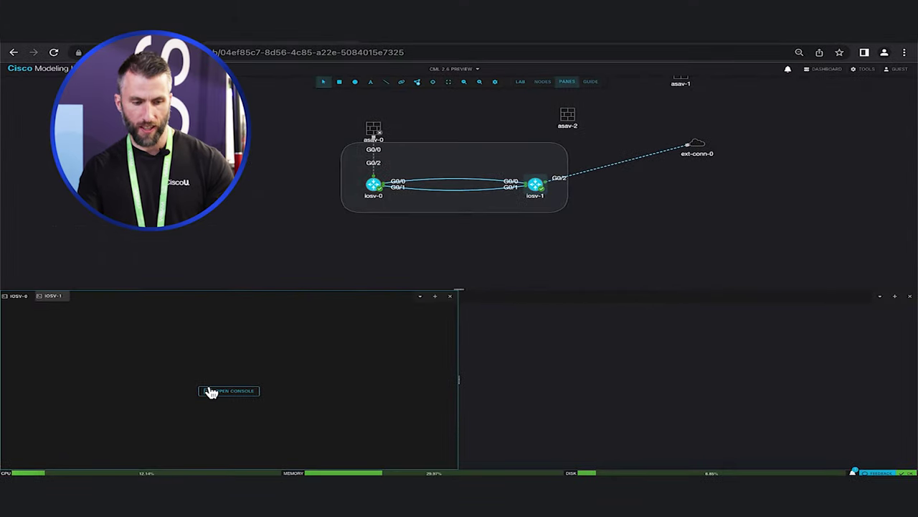
click(210, 392)
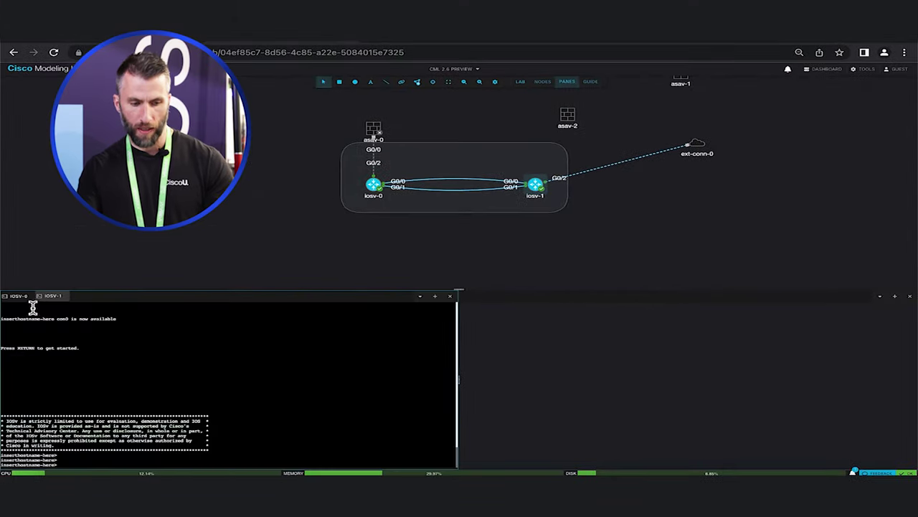
click(52, 296)
click(226, 390)
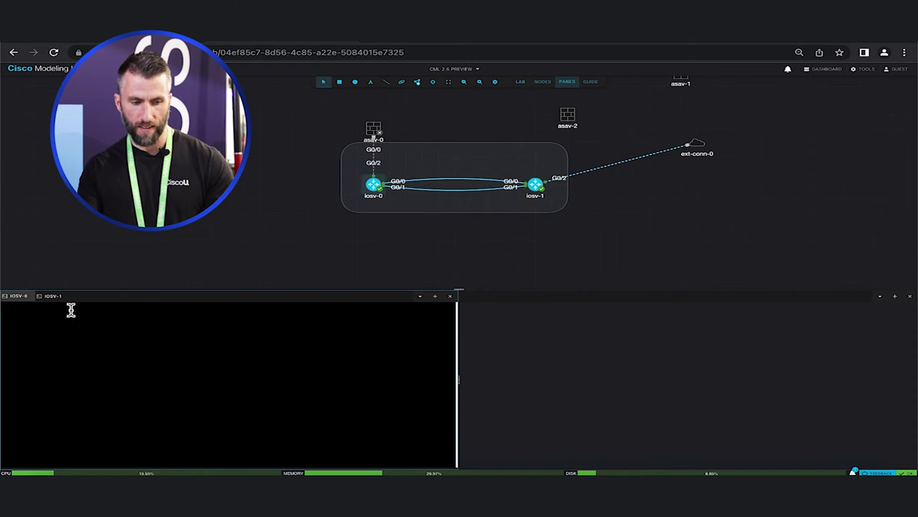
drag(53, 304, 117, 308)
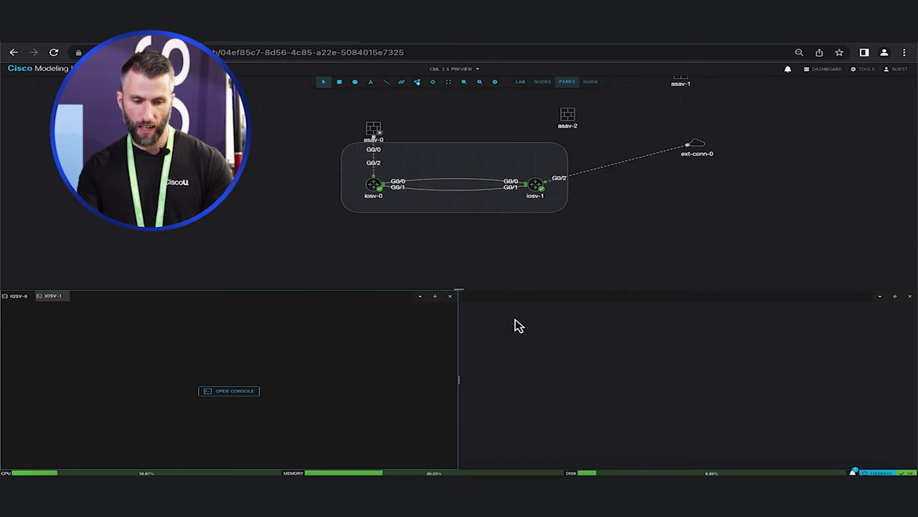
Start a packet capture on the iosv-0–iosv-1 link in the right pane.
click(524, 337)
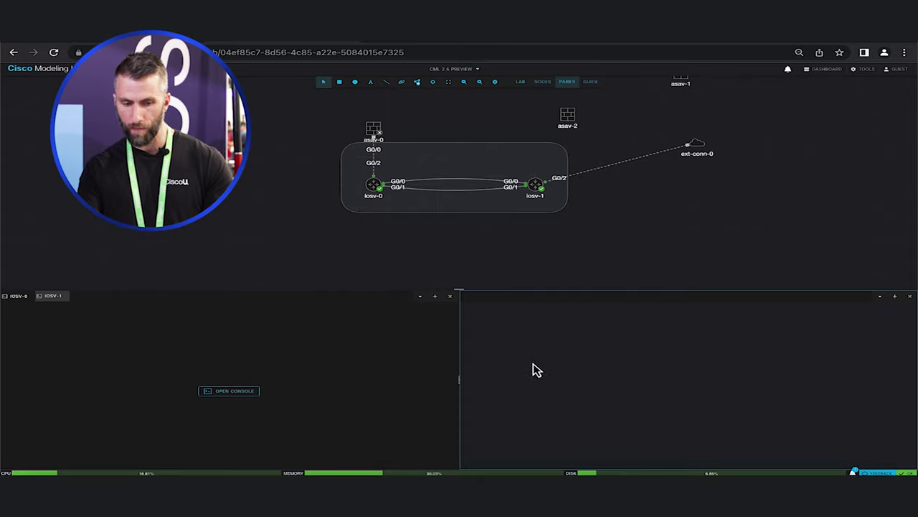
right_click(476, 188)
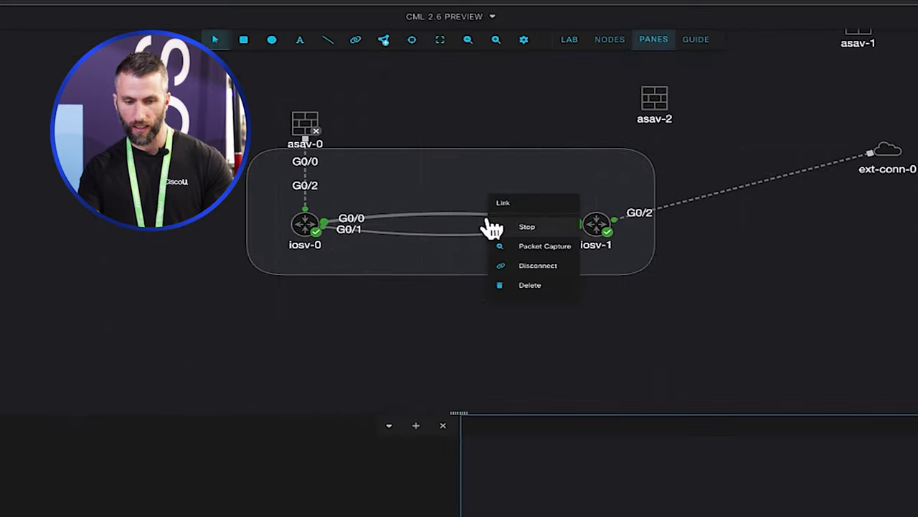
click(539, 246)
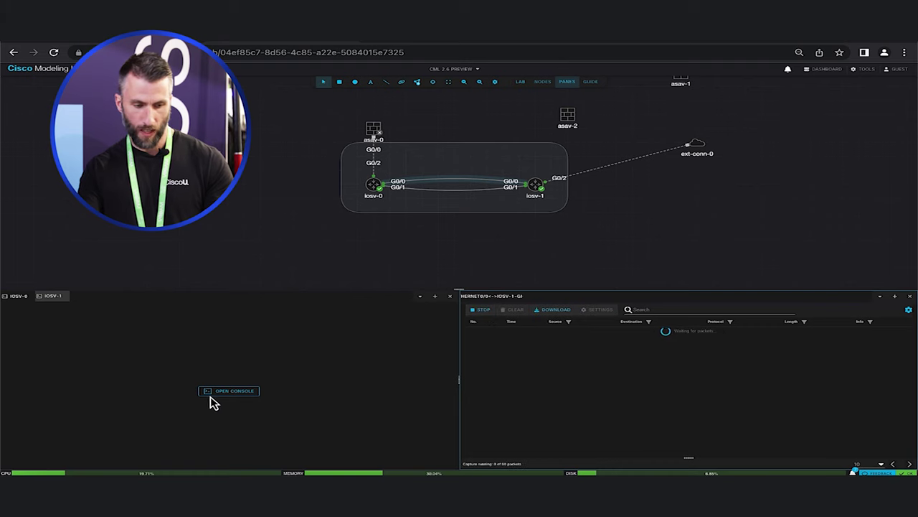
Connect to the iosv-0 console and run ping 192.168.1.2.
click(101, 366)
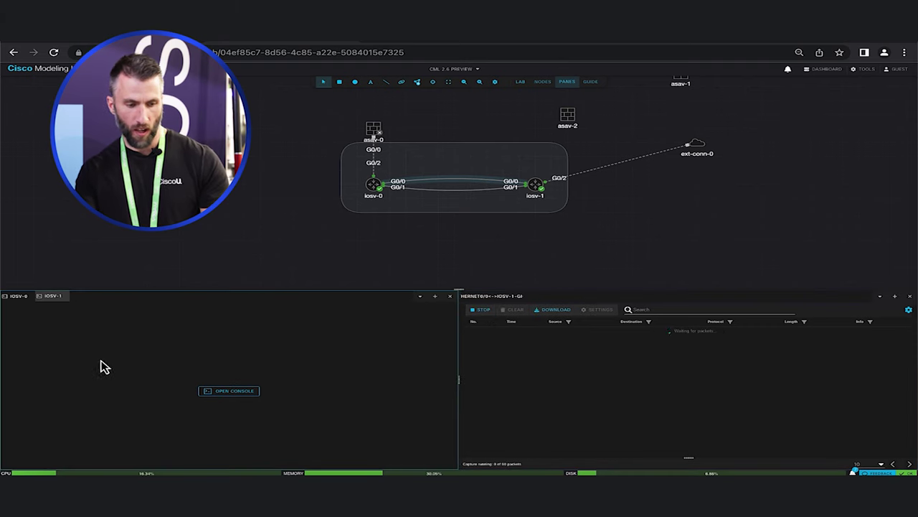
click(14, 296)
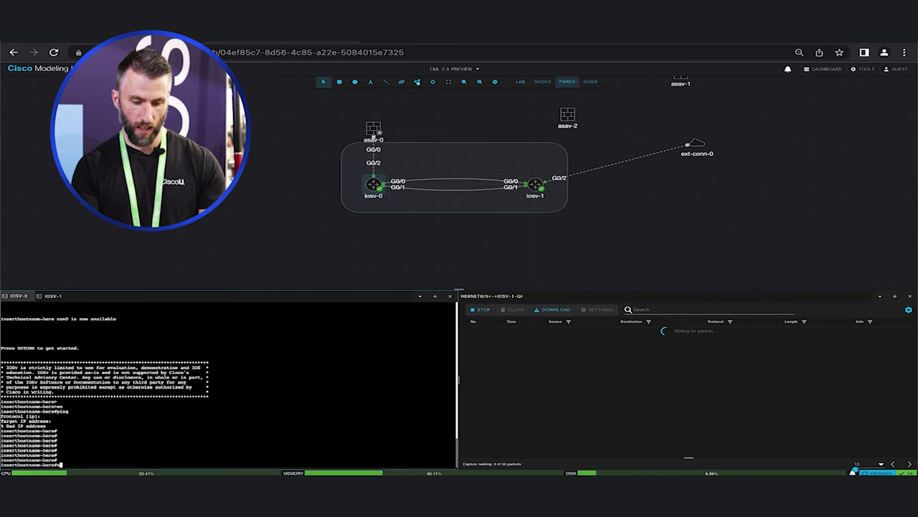
text(ping 192.168.1.2)
key(Return)
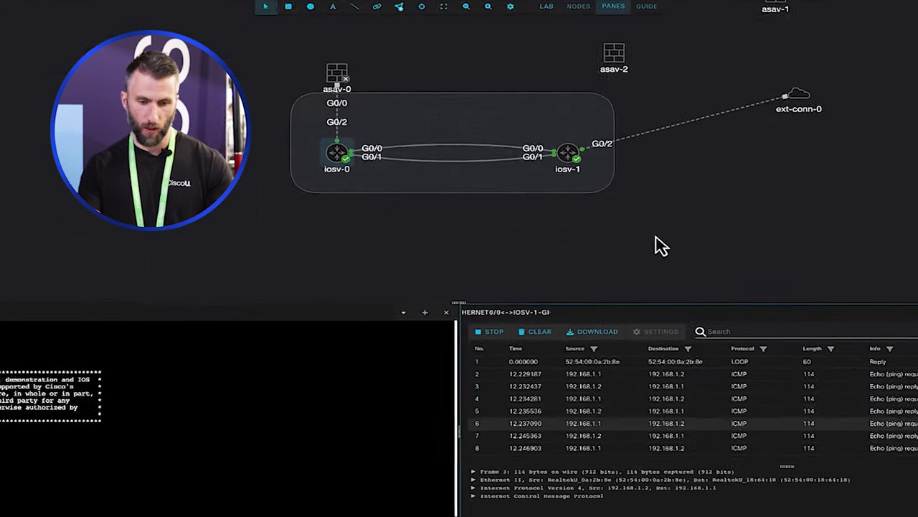
Look through the lab, link and router context menus without applying any action.
right_click(677, 130)
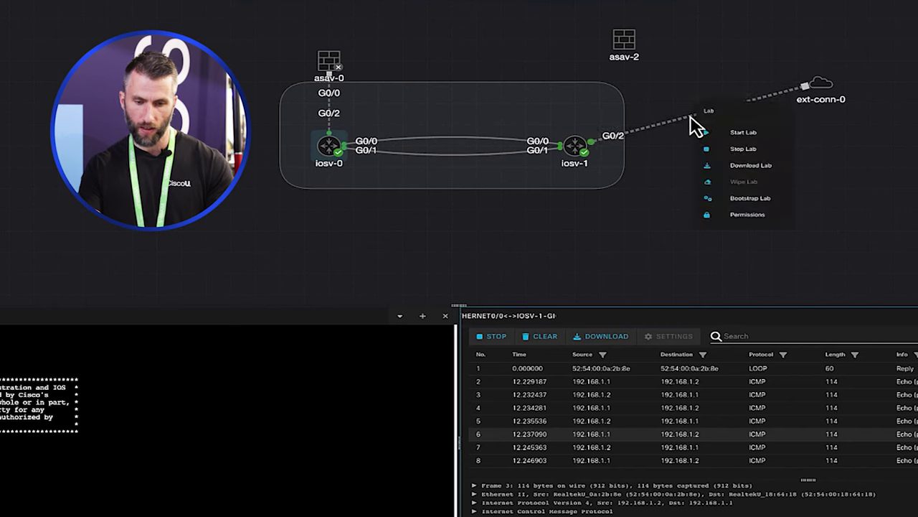
click(682, 148)
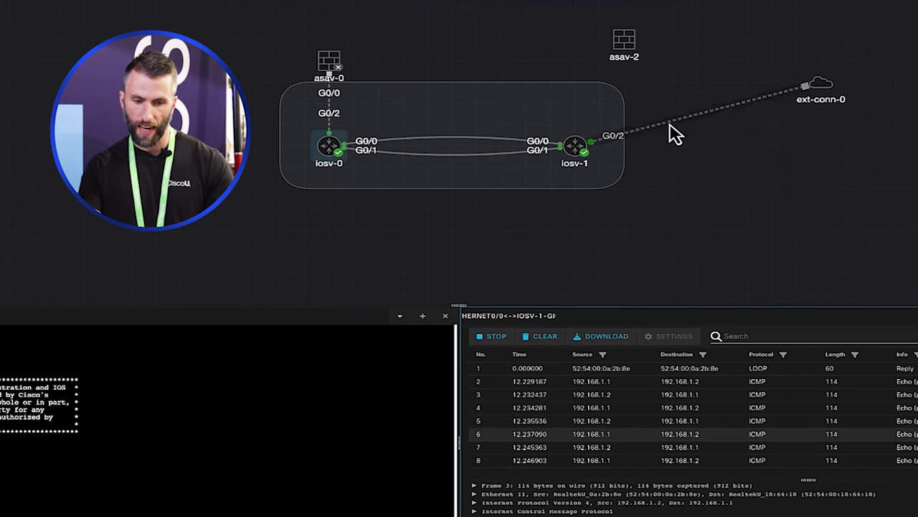
right_click(669, 123)
click(732, 199)
right_click(768, 151)
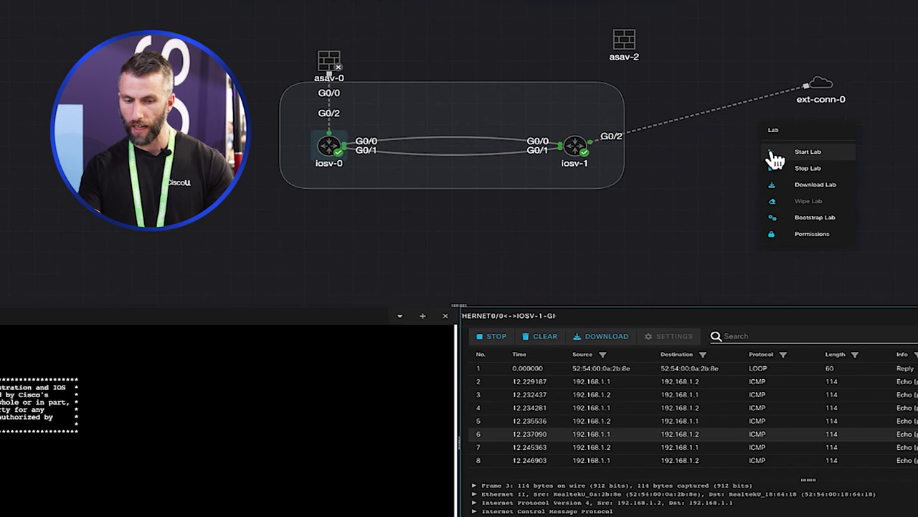
click(737, 185)
drag(680, 221, 299, 123)
right_click(331, 127)
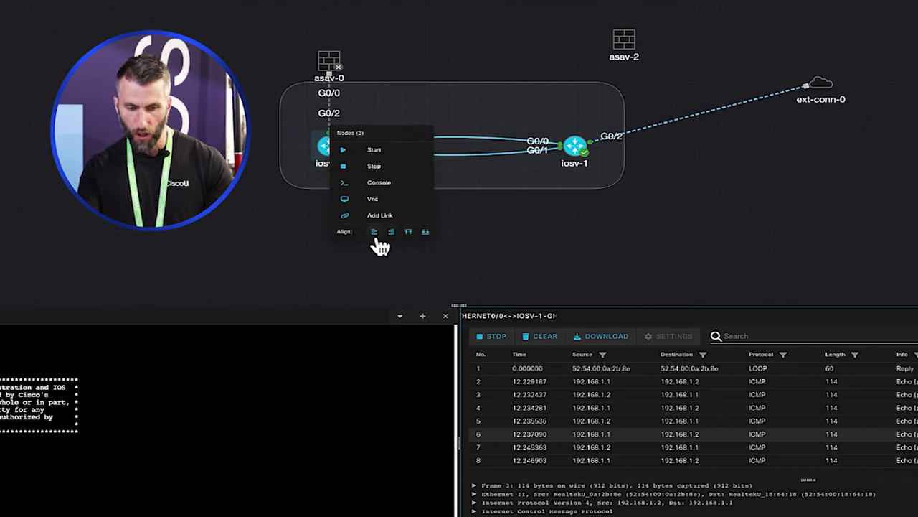
click(650, 224)
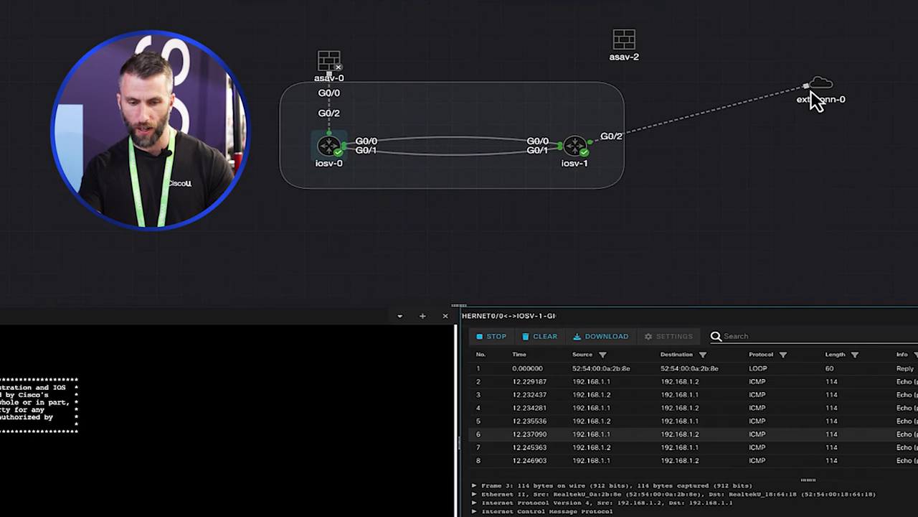
Move ext-conn-0 below iosv-1, align them vertically, and raise iosv-1 above its row.
drag(813, 97, 669, 207)
drag(774, 121, 577, 250)
right_click(577, 250)
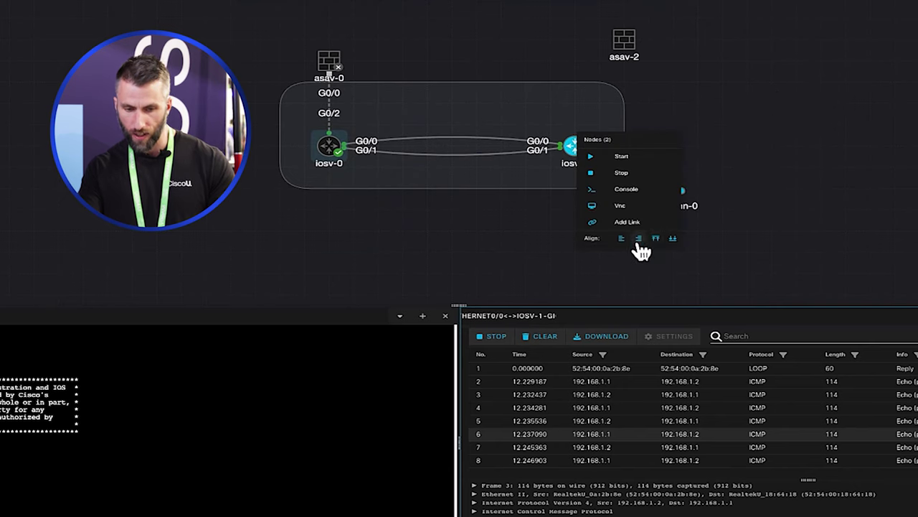
click(639, 238)
drag(693, 153, 693, 110)
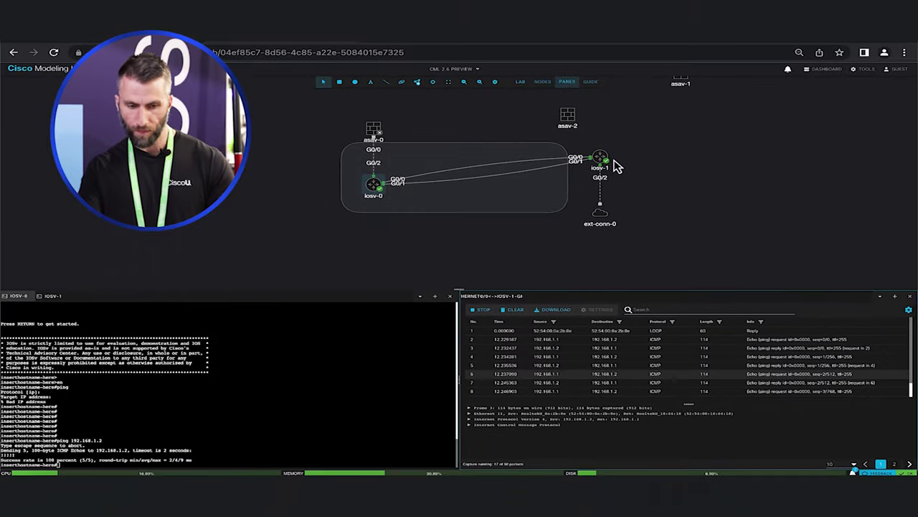
Select all nodes in the Nodes table, then return to the panes and focus the iosv-0 console.
click(542, 82)
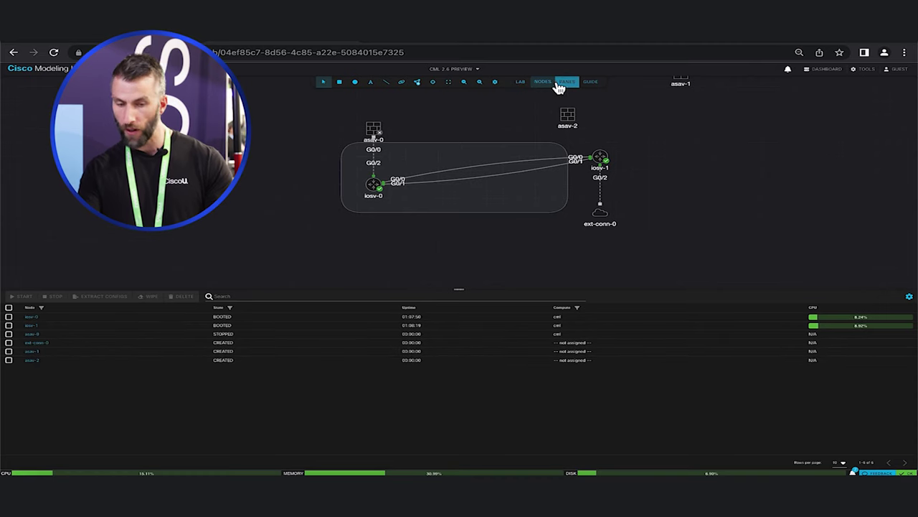
click(8, 308)
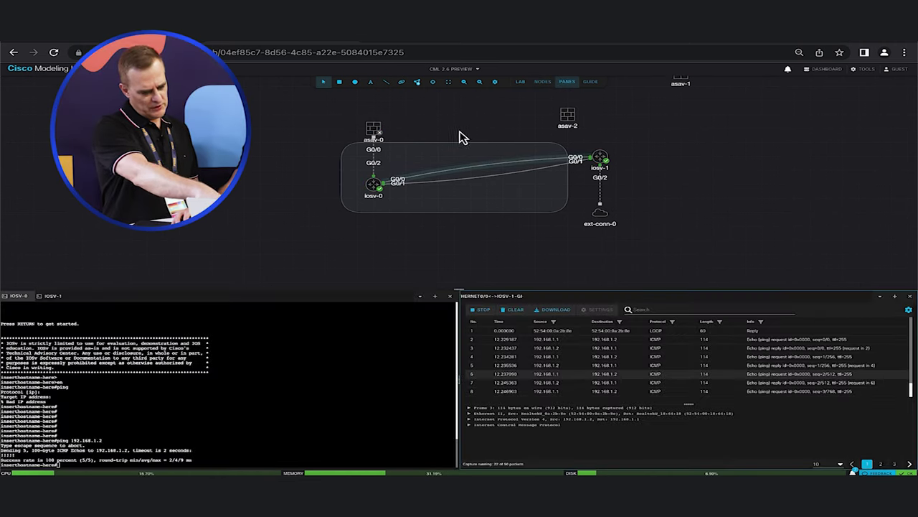
click(494, 309)
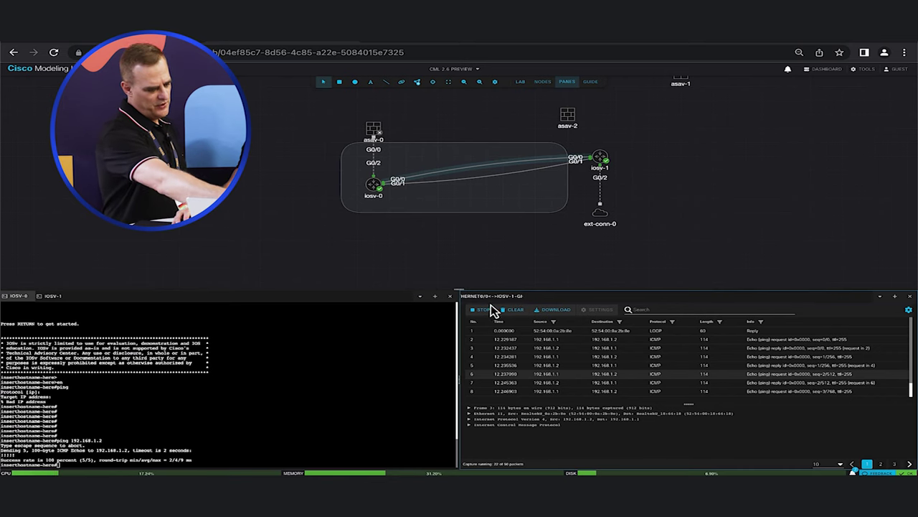
click(195, 316)
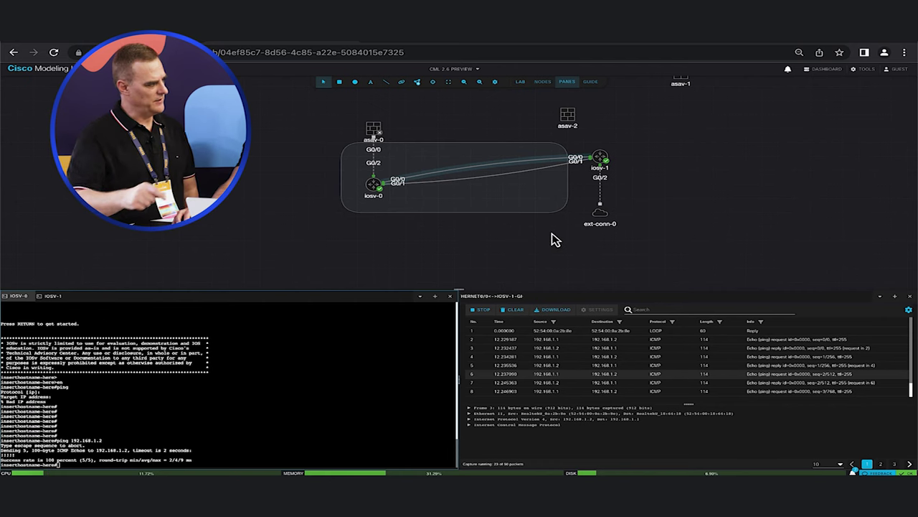
click(895, 296)
click(796, 332)
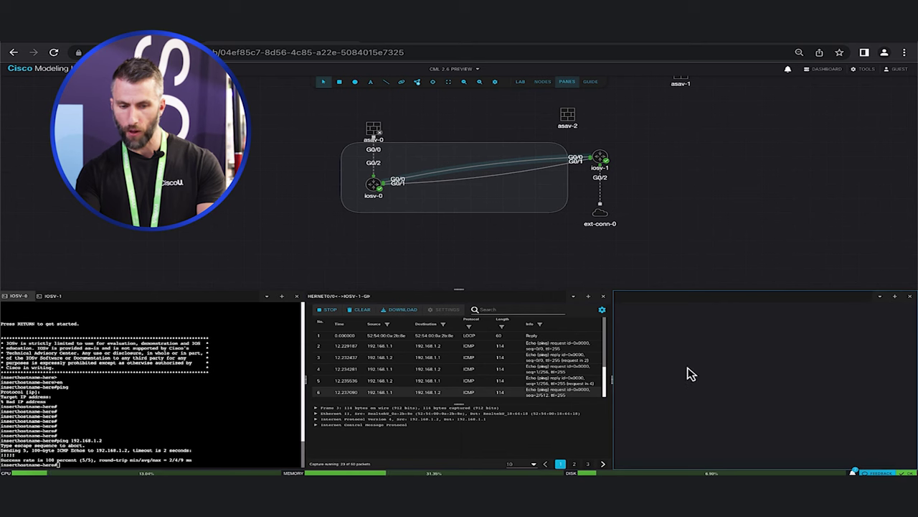
click(896, 296)
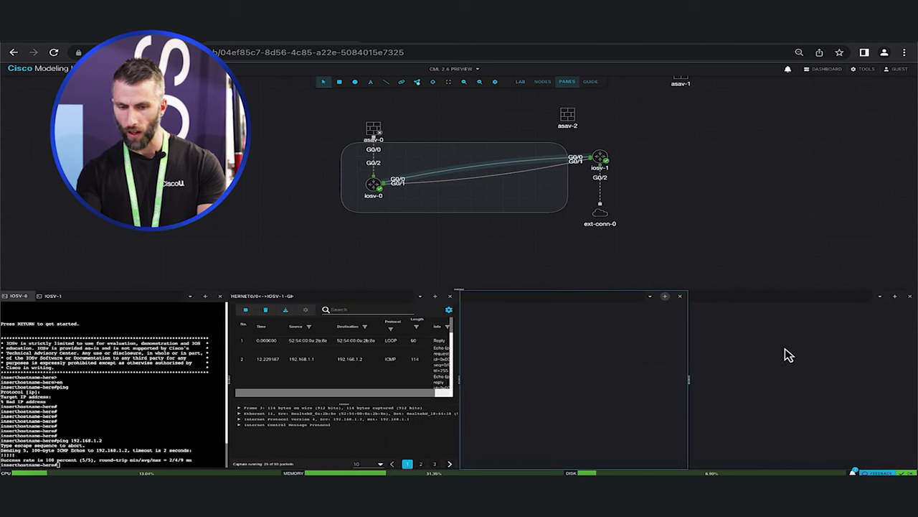
click(910, 296)
click(910, 297)
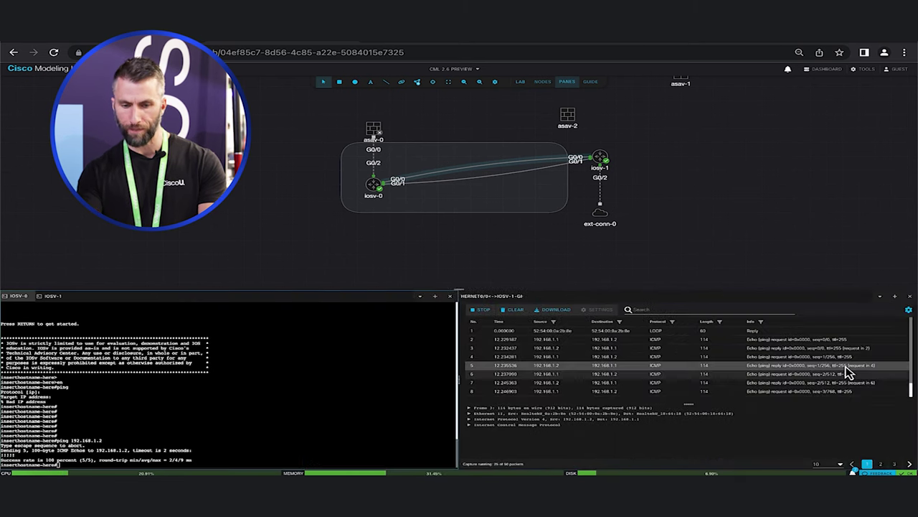